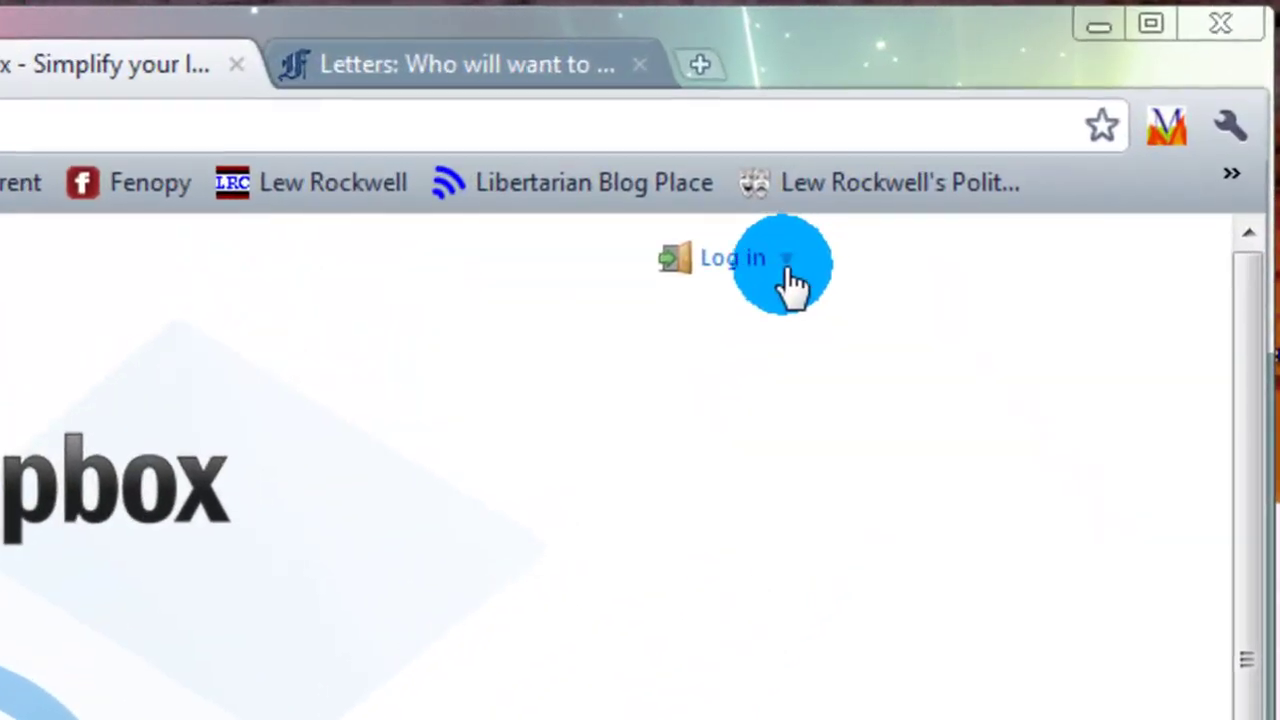
Open the Log in dropdown on the Dropbox home page to show the email and password fields.
click(787, 270)
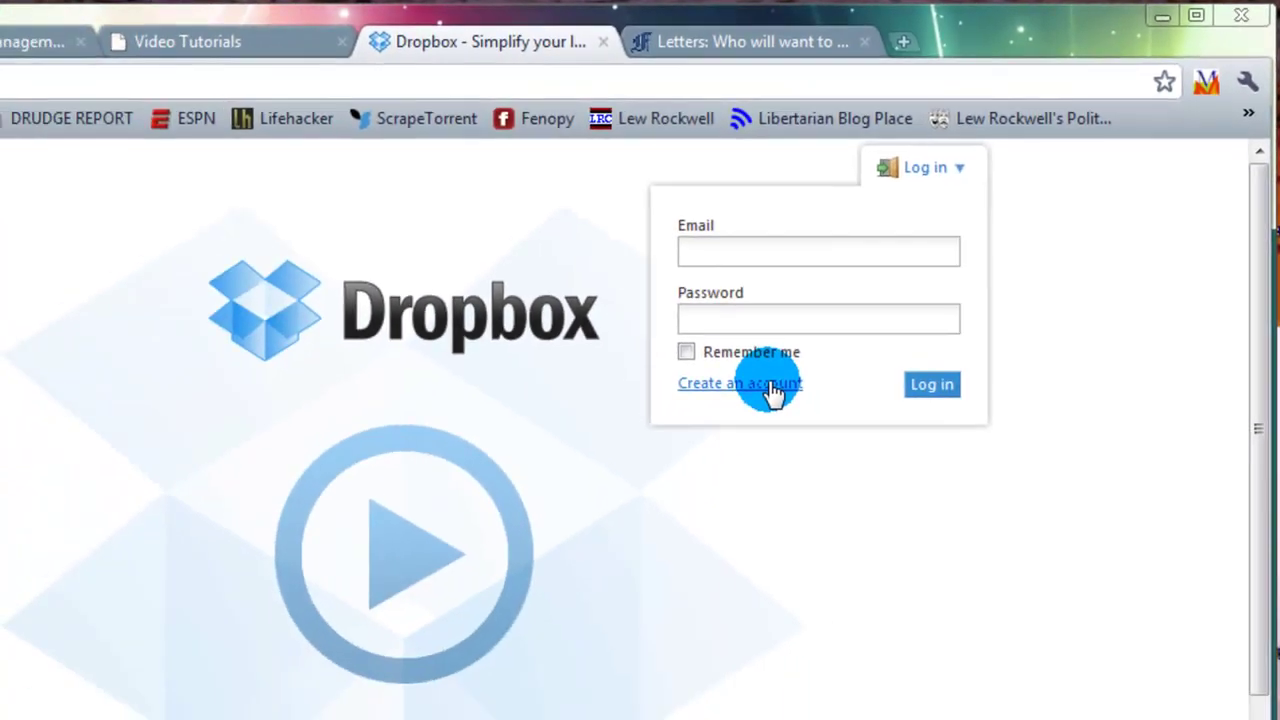
Go to the Create a Dropbox Account form and put the cursor in its Email field.
click(712, 430)
scroll(770, 383, down, 2)
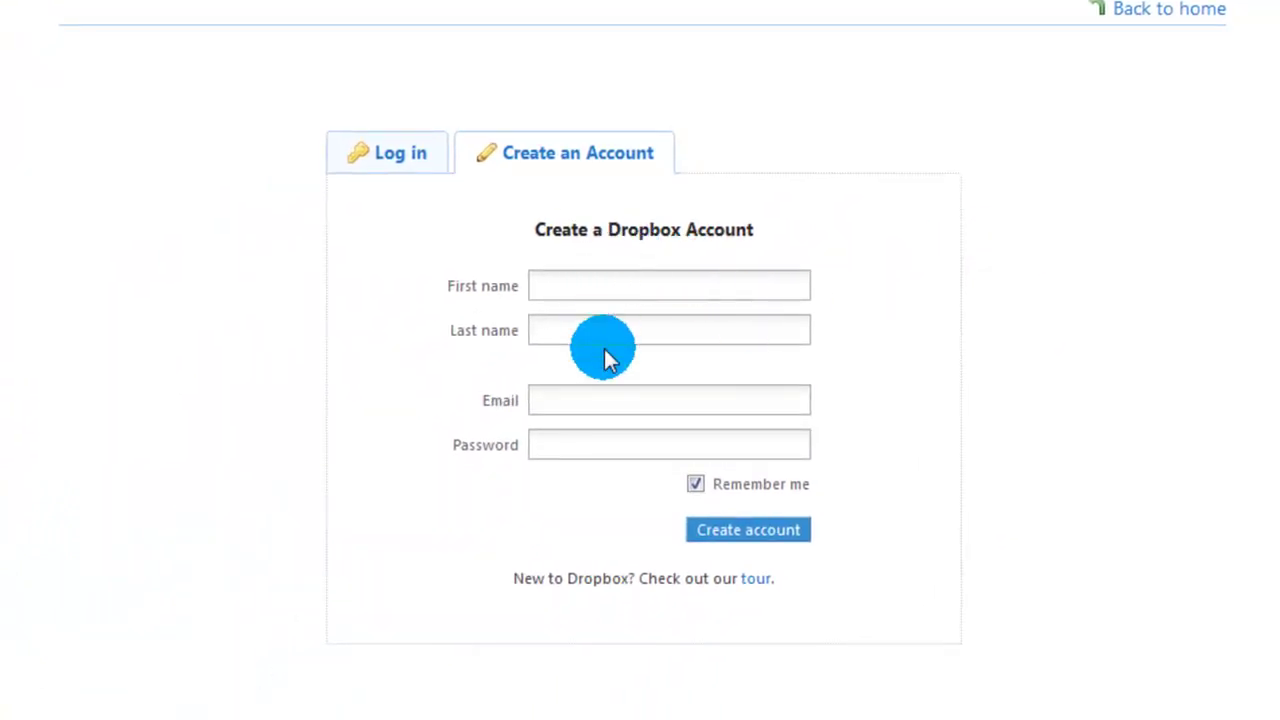
click(537, 402)
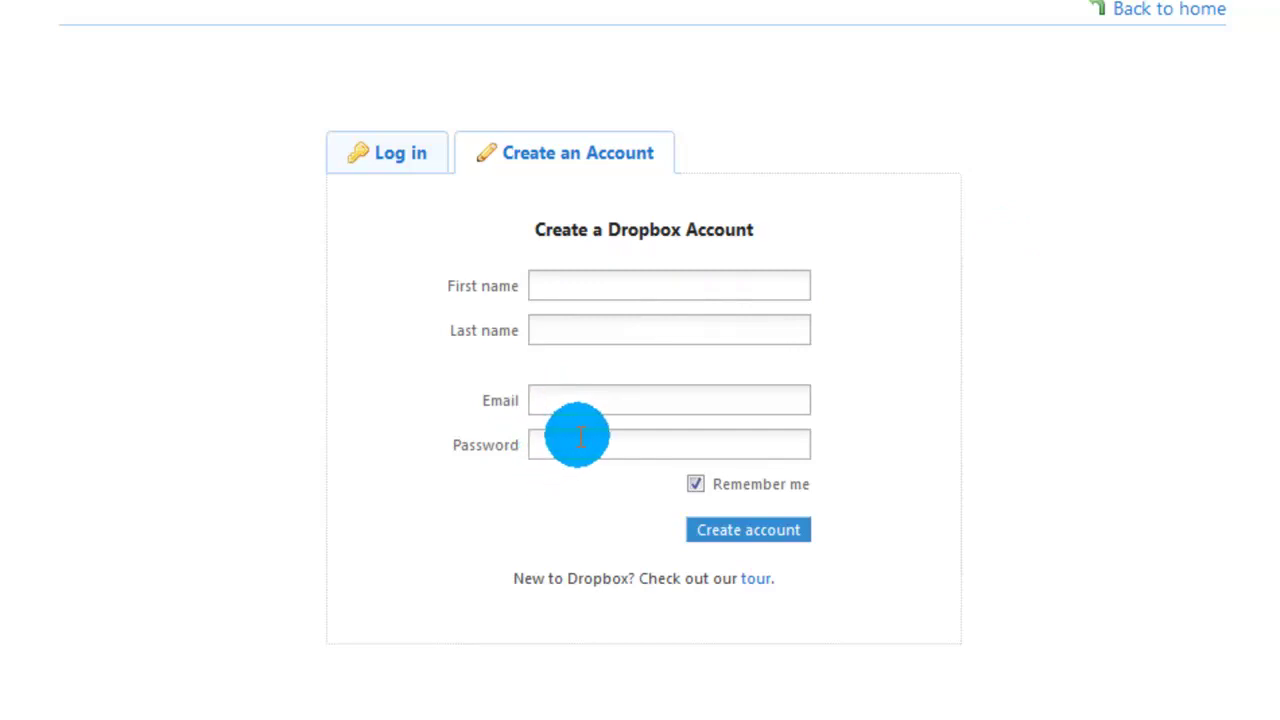
scroll(664, 404, up, 2)
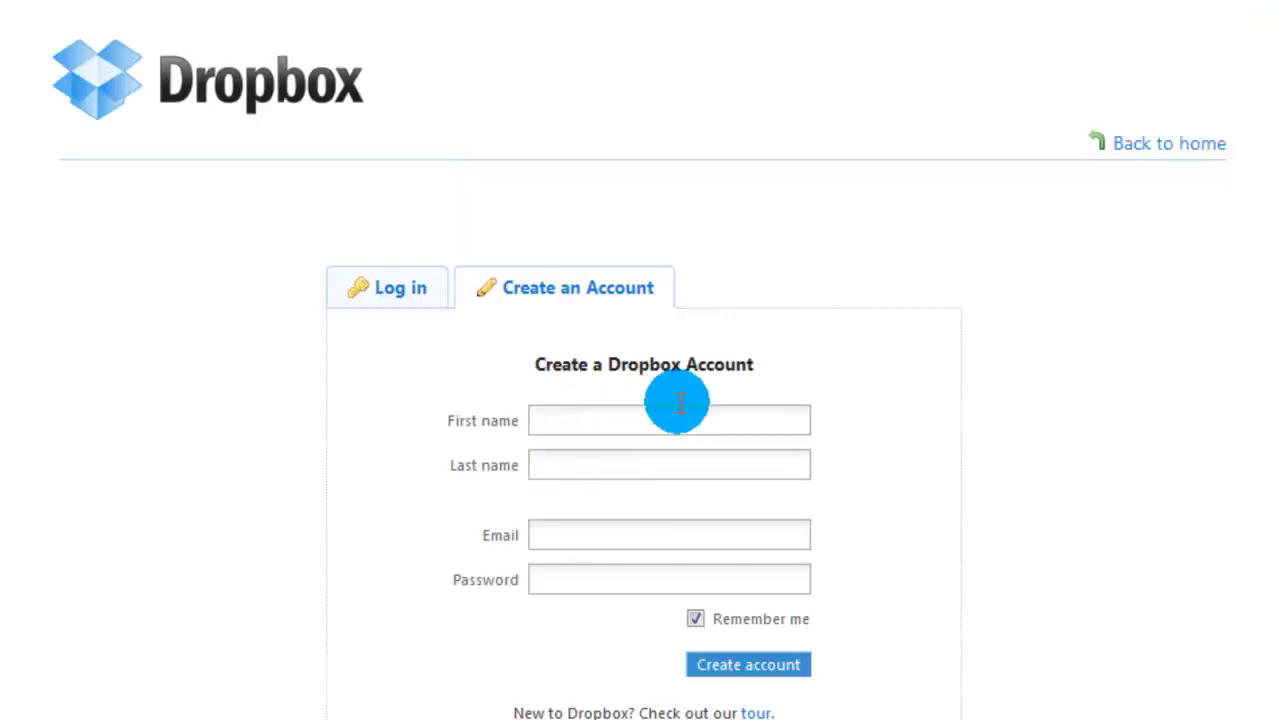
Return home and log in with the saved account e-mail and the account password.
click(1145, 152)
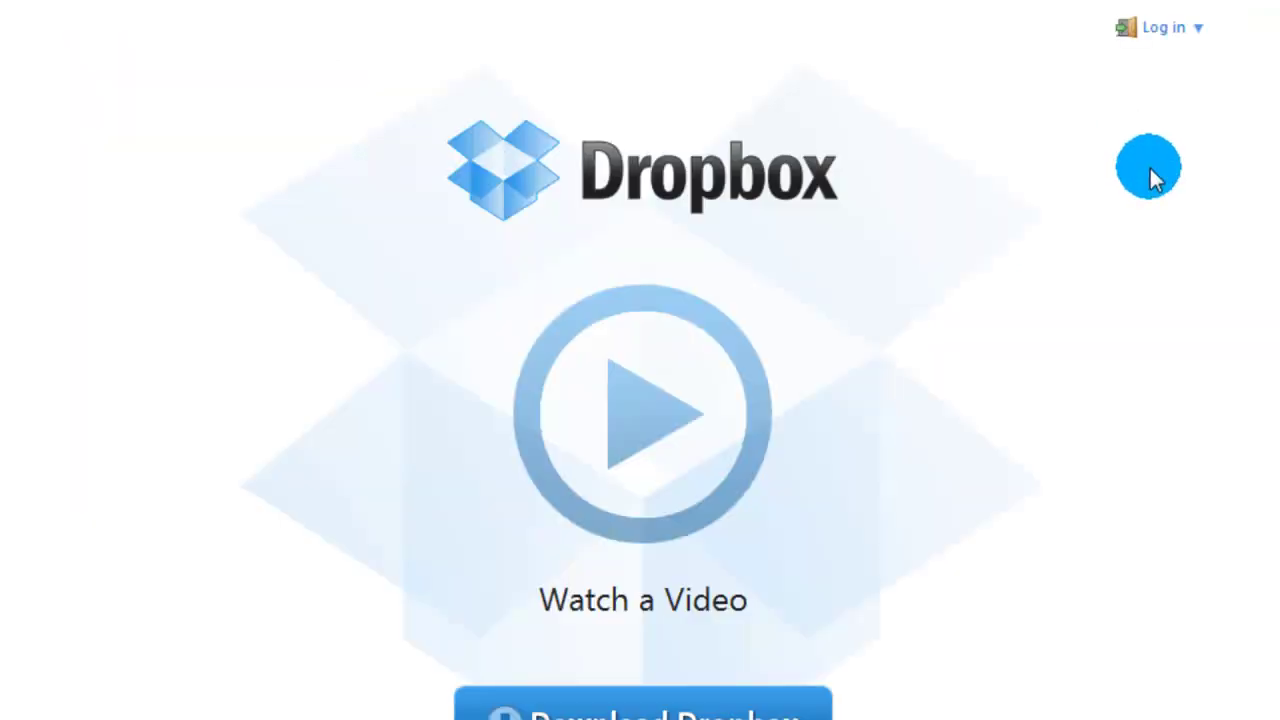
click(1178, 45)
click(1023, 106)
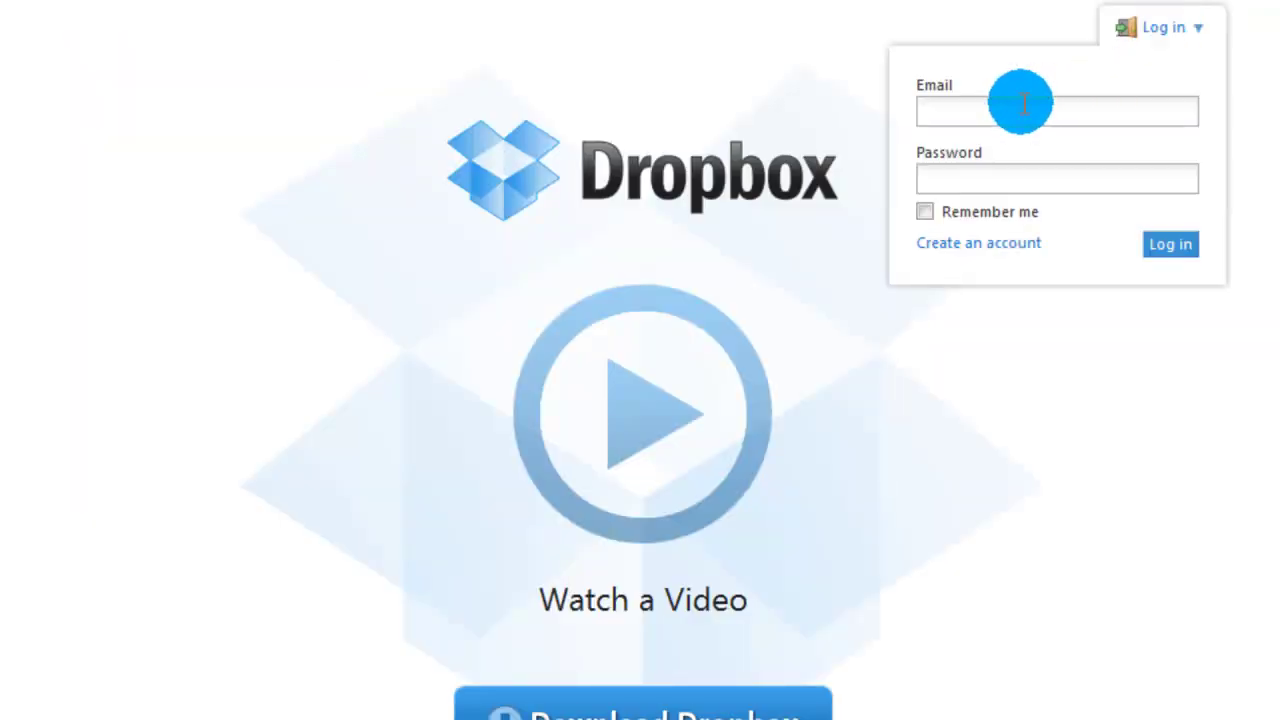
click(1036, 137)
click(1017, 180)
text(******)
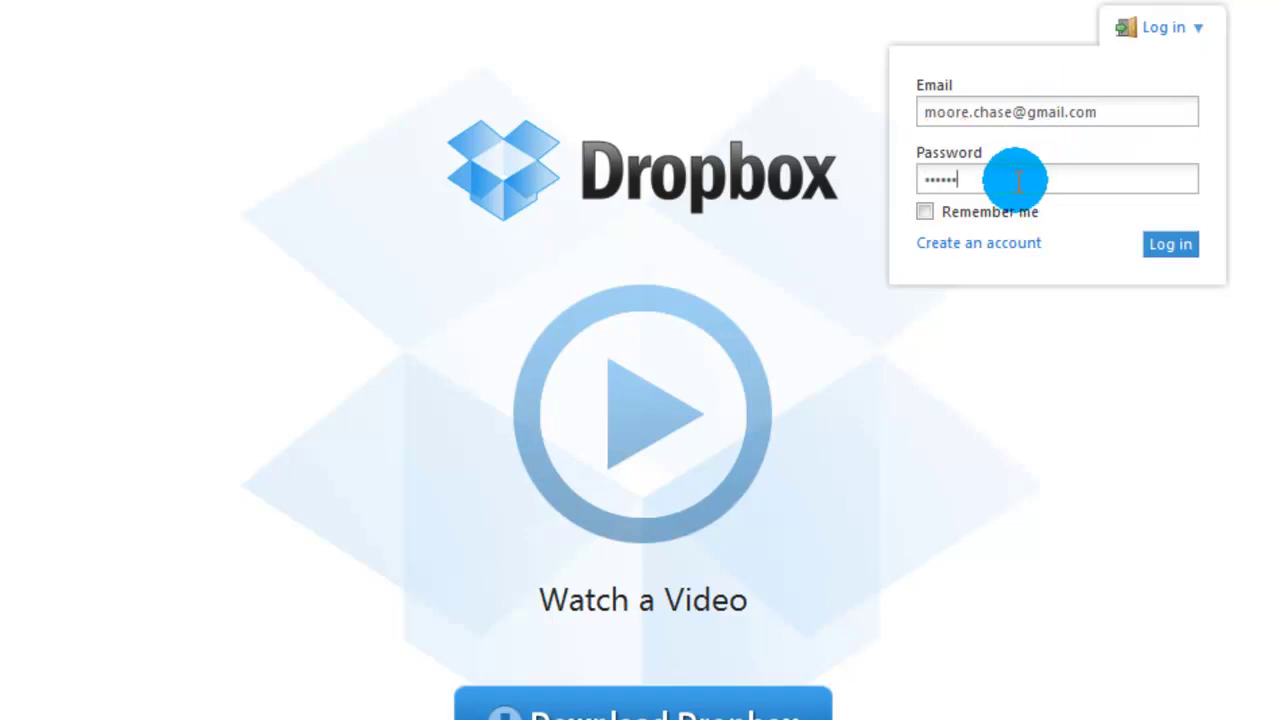
key(Return)
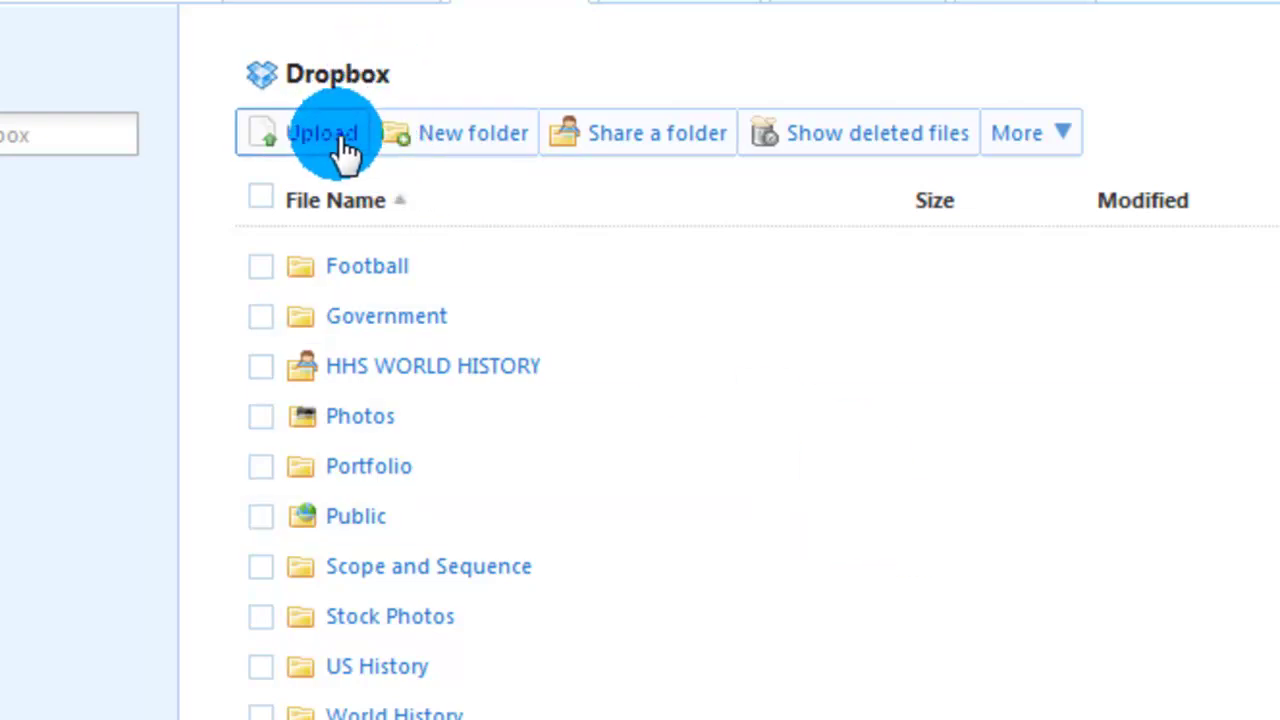
click(330, 140)
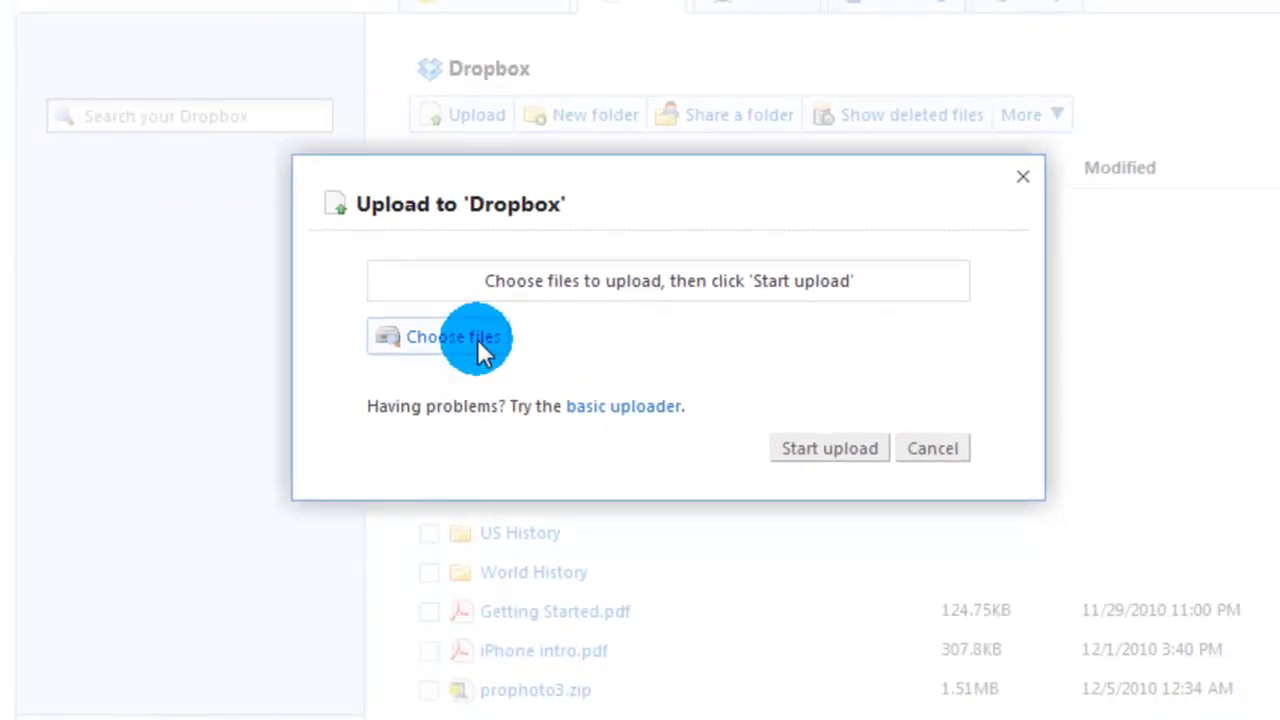
click(477, 339)
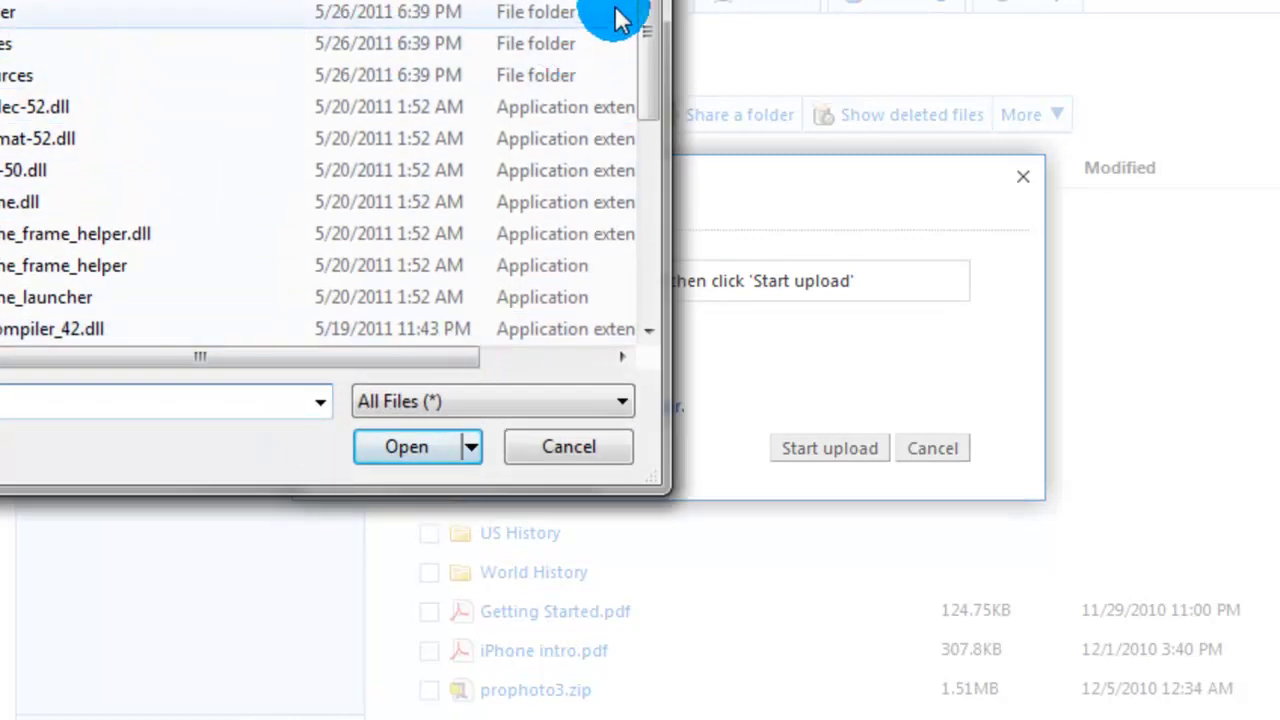
scroll(651, 126, down, 2)
scroll(651, 126, up, 2)
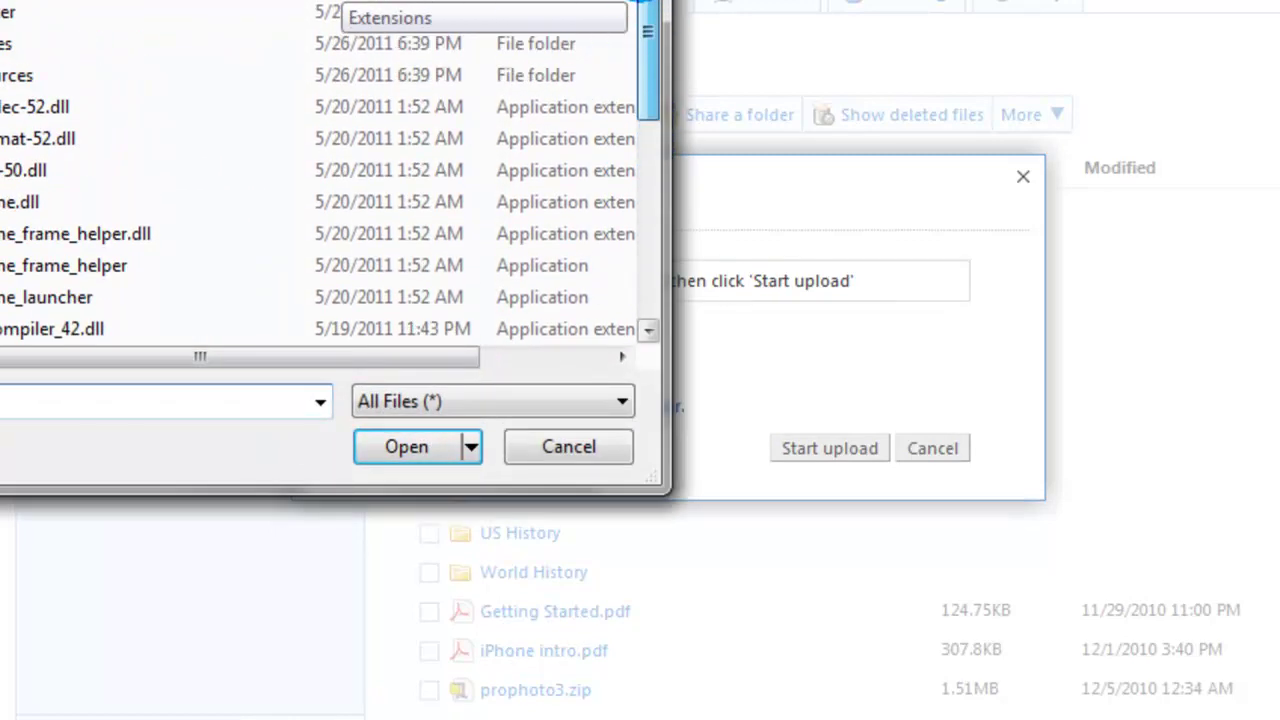
click(589, 446)
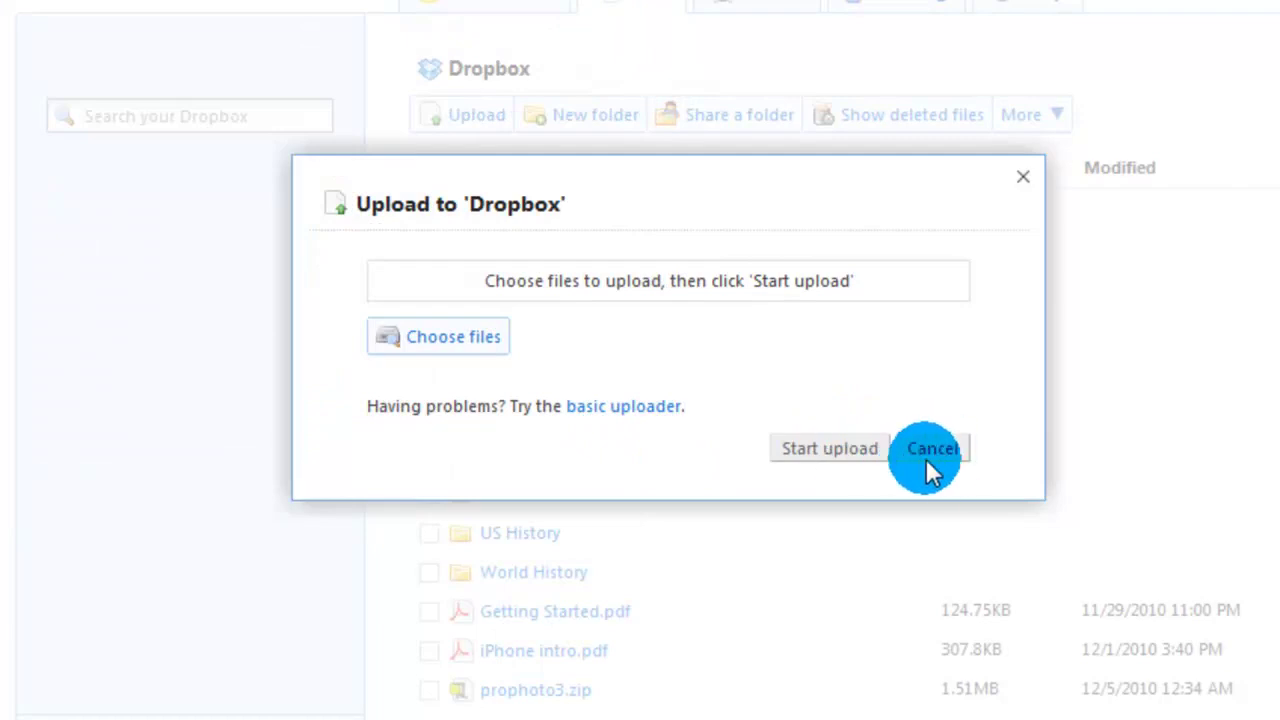
click(926, 450)
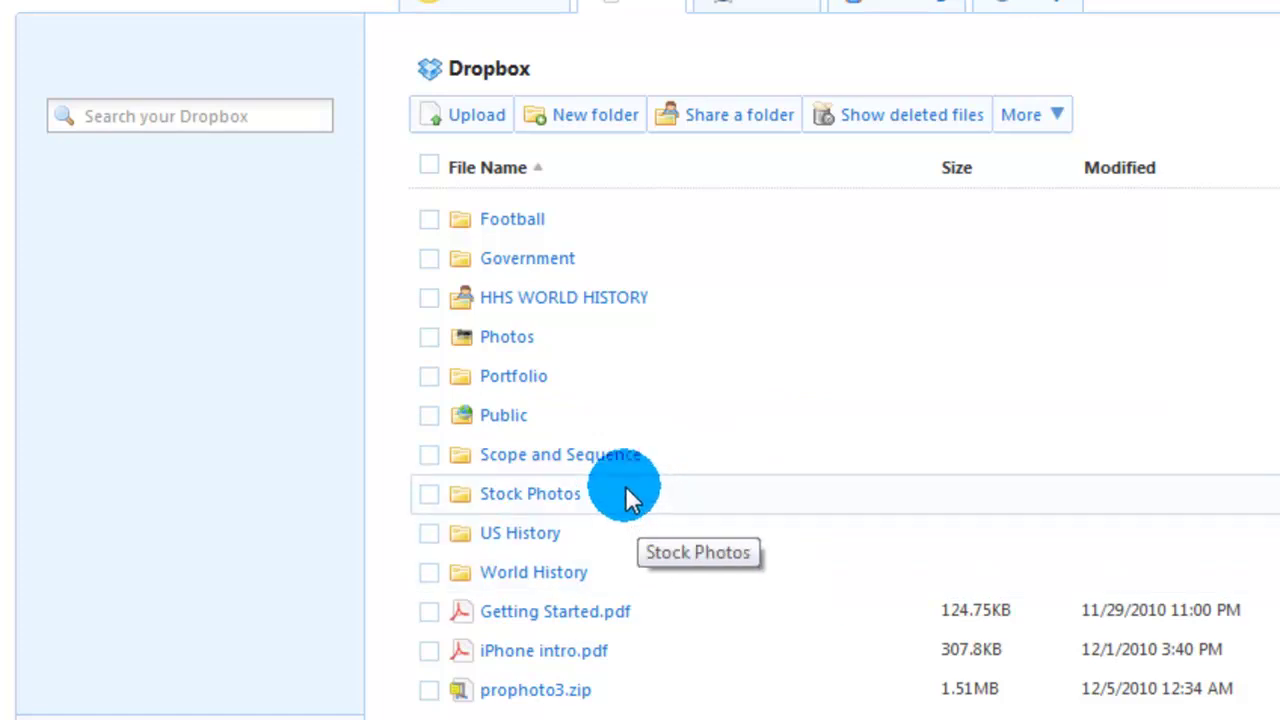
Open the Scope and Sequence folder, then close its invite-collaborators window without inviting anyone.
click(522, 455)
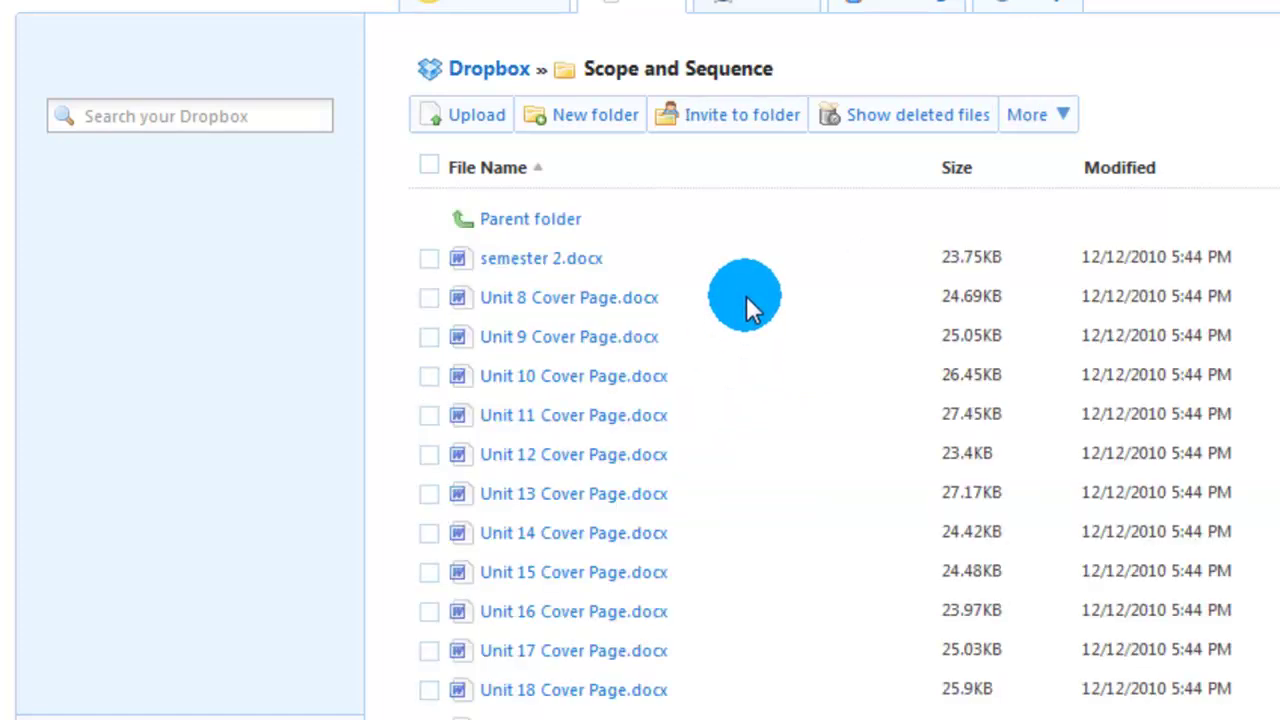
click(757, 130)
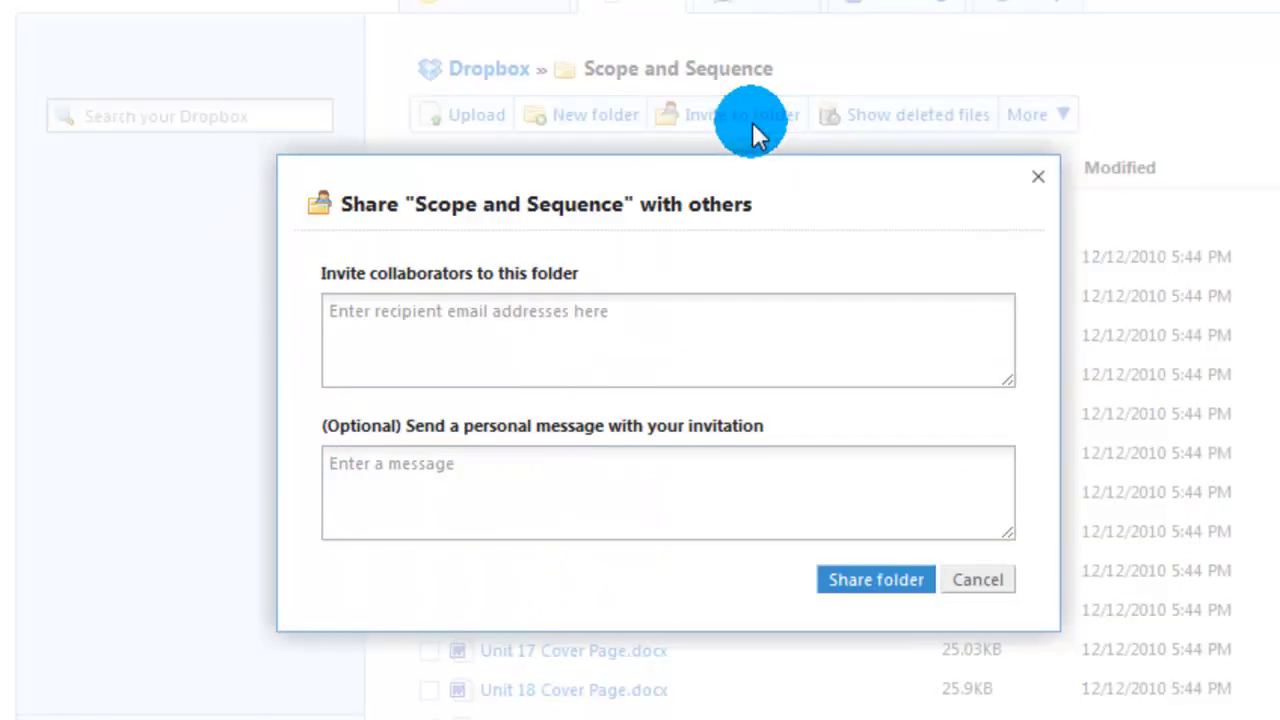
click(543, 360)
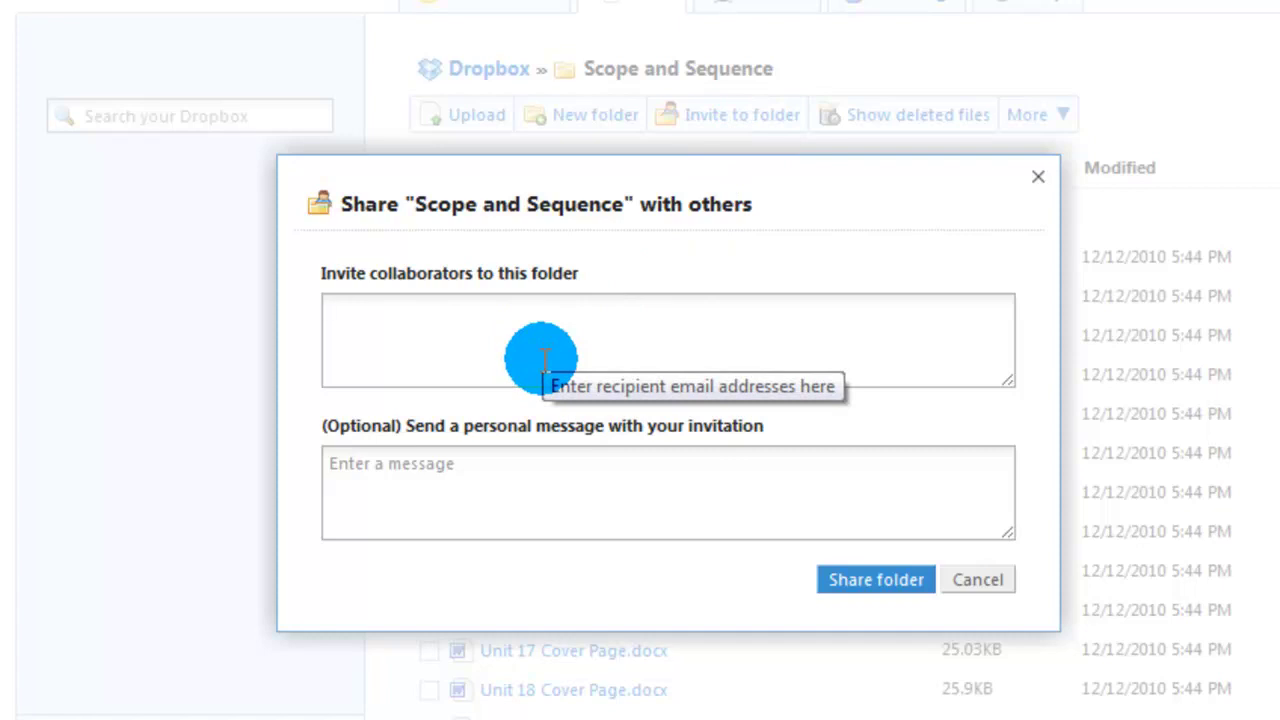
click(993, 578)
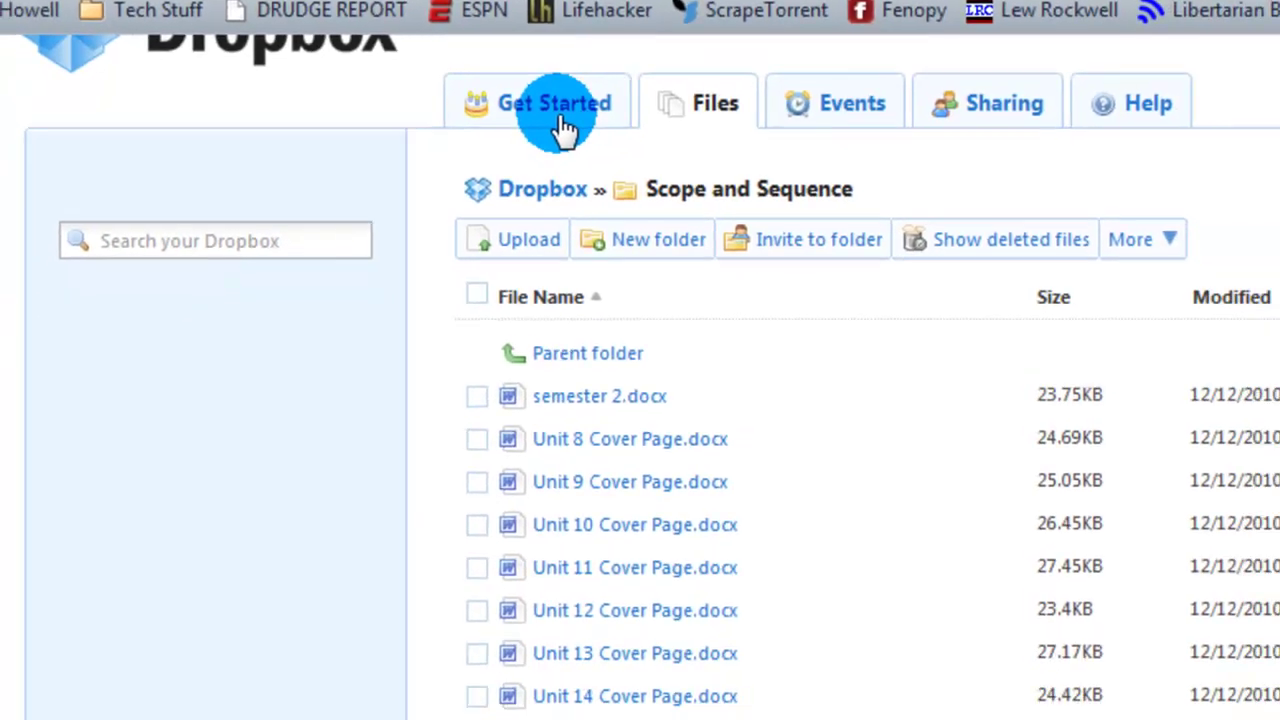
Switch to the Get Started page and review the completed quests and 250MB earned.
click(605, 160)
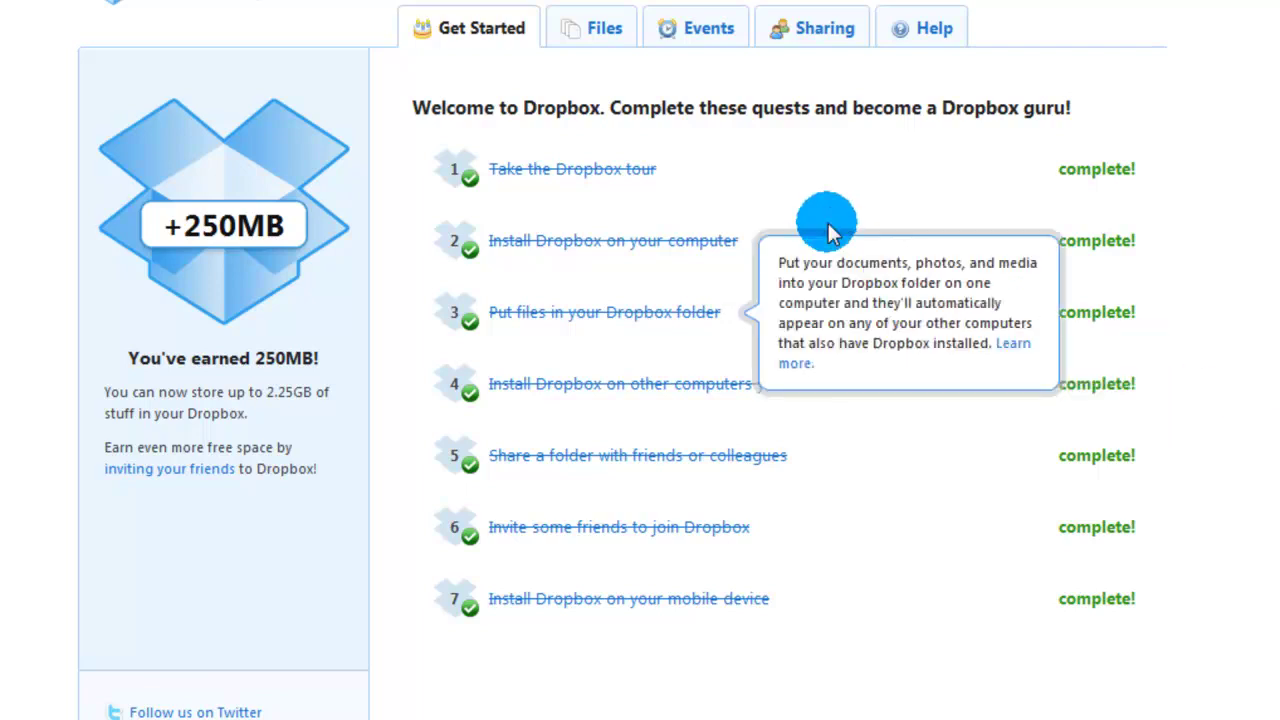
mouse_move(797, 620)
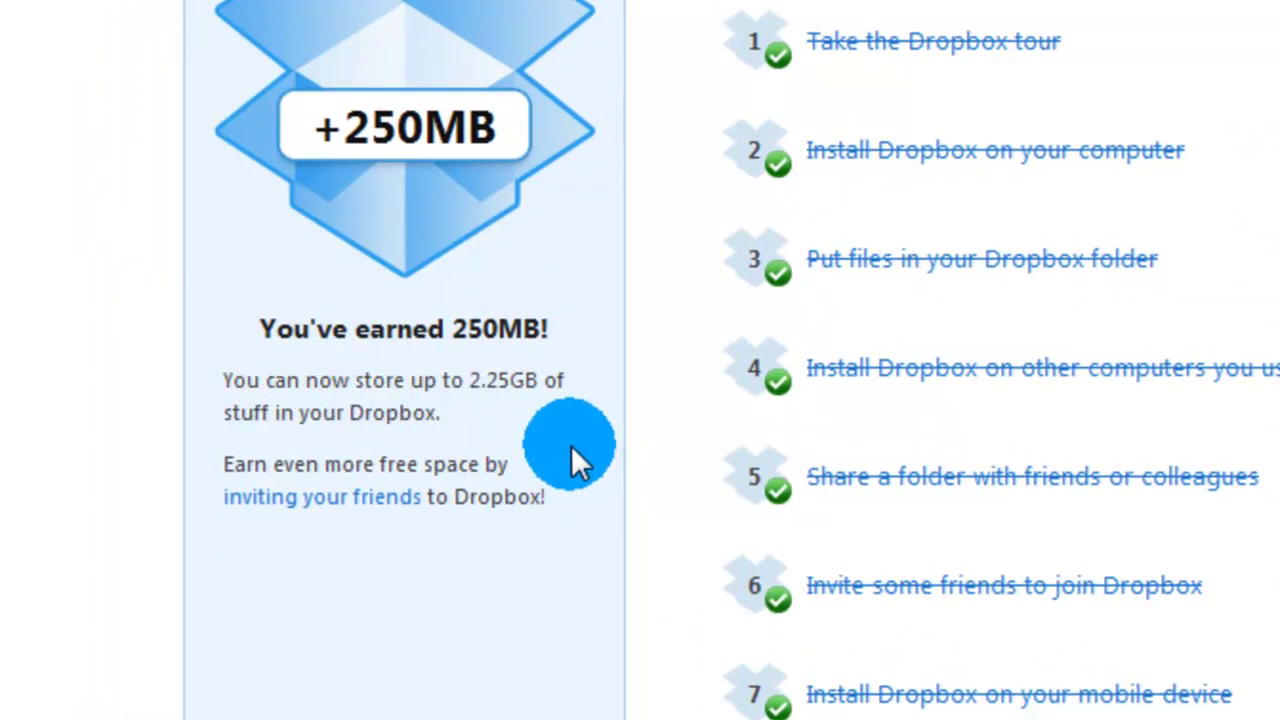
scroll(565, 449, up, 2)
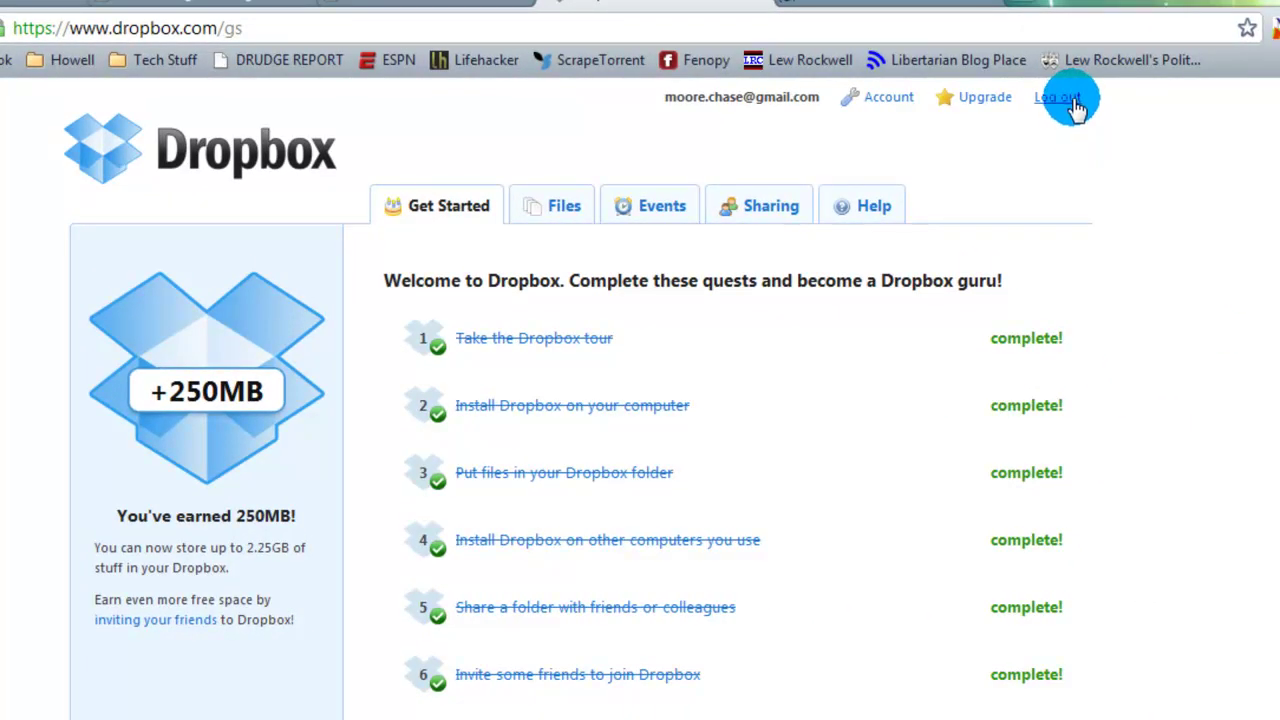
Log out of the account, then choose Download Dropbox on the home page.
click(1070, 102)
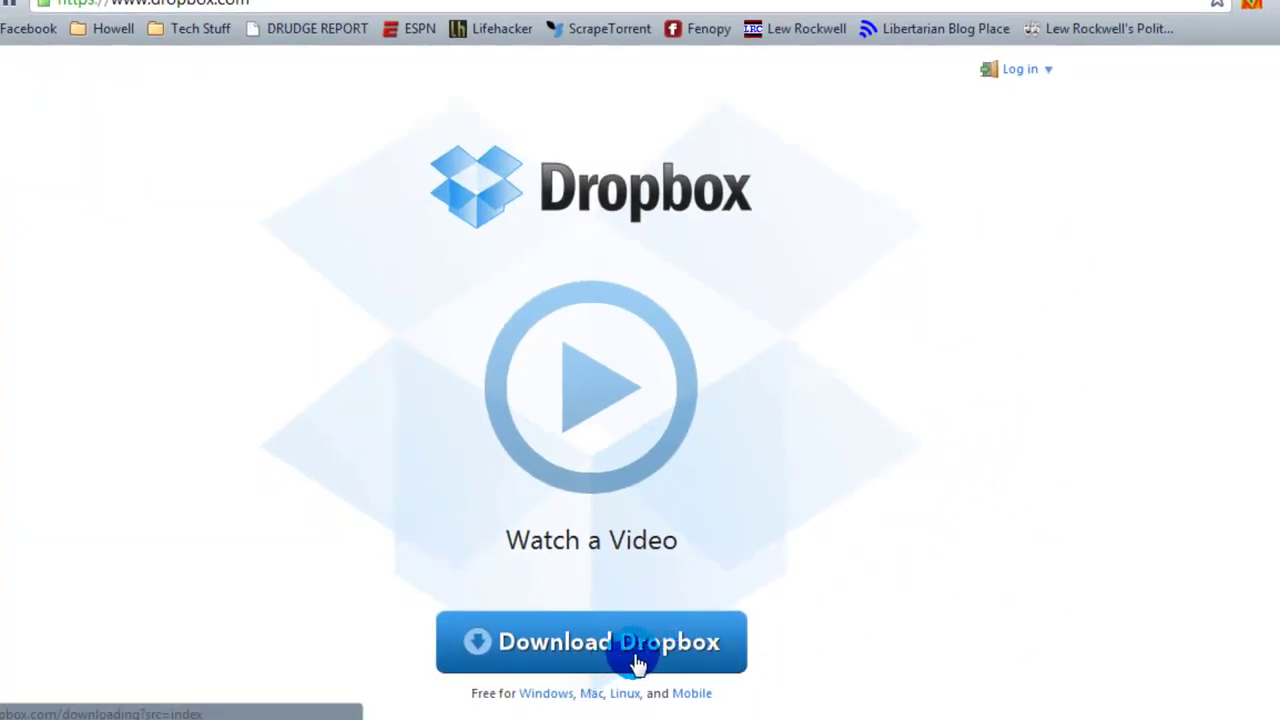
click(716, 657)
scroll(585, 368, down, 1)
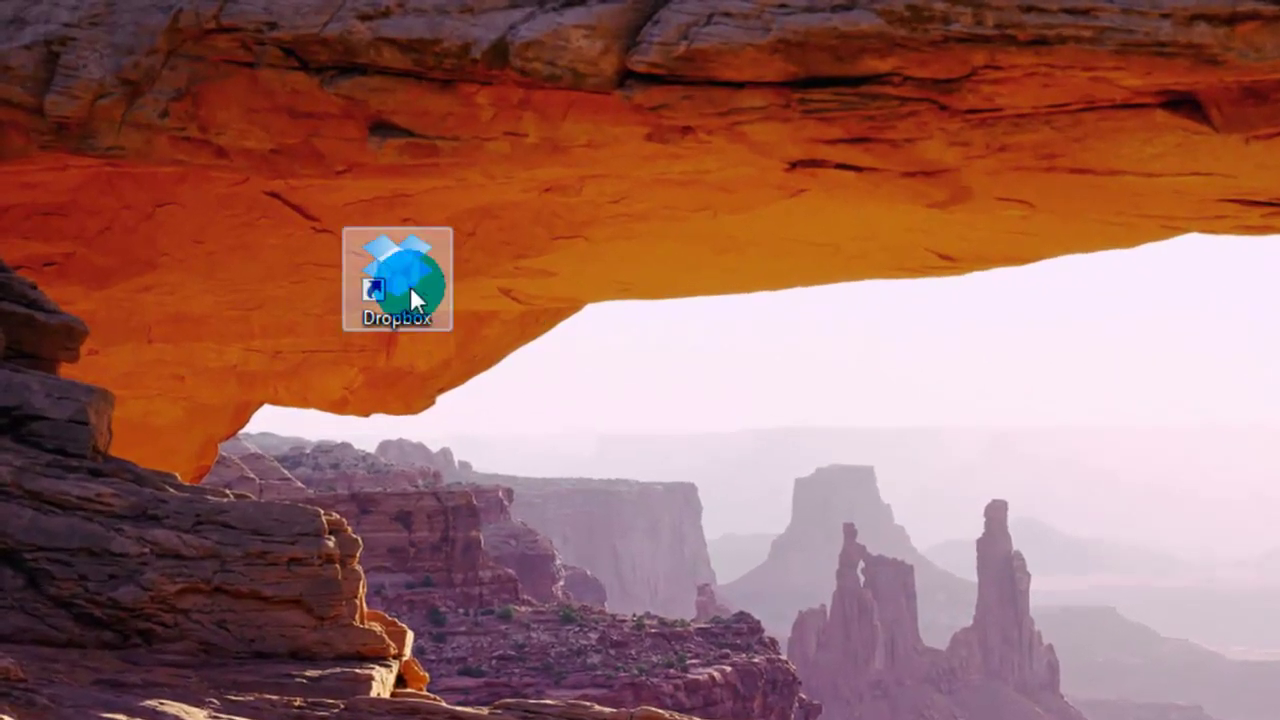
Open the desktop's Dropbox shortcut to show the local Dropbox folder in Explorer.
double_click(410, 286)
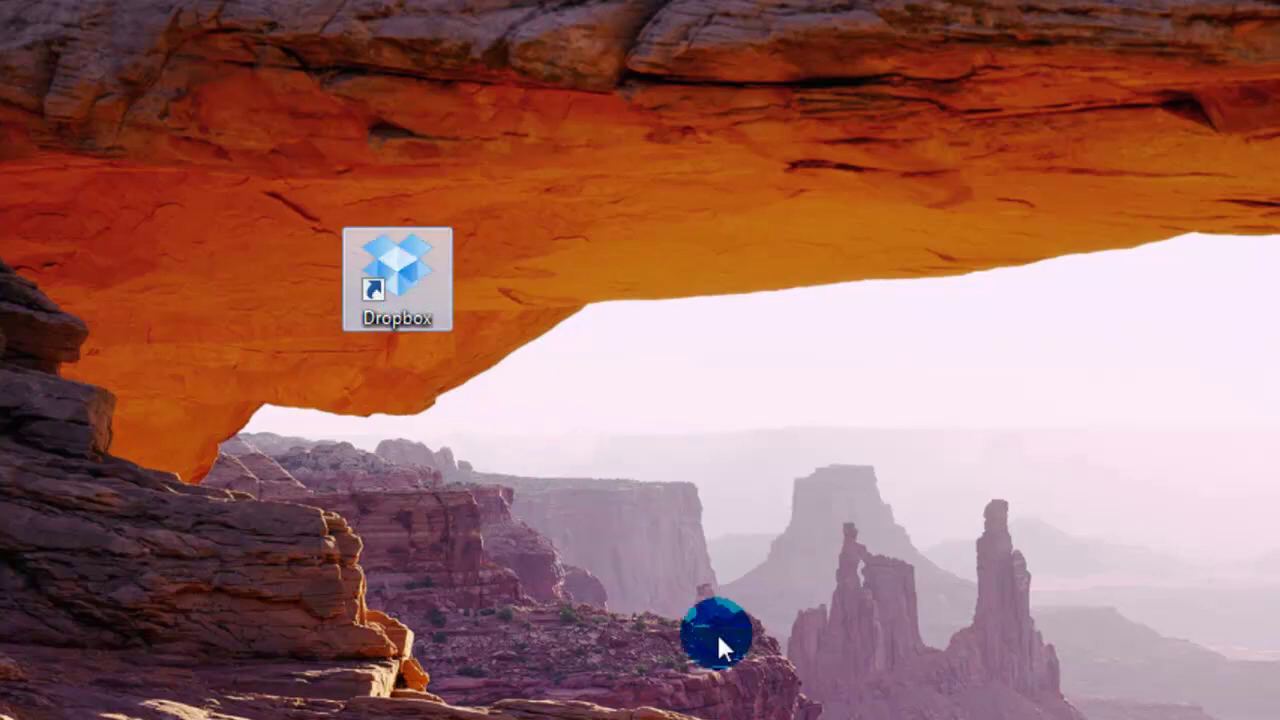
click(664, 395)
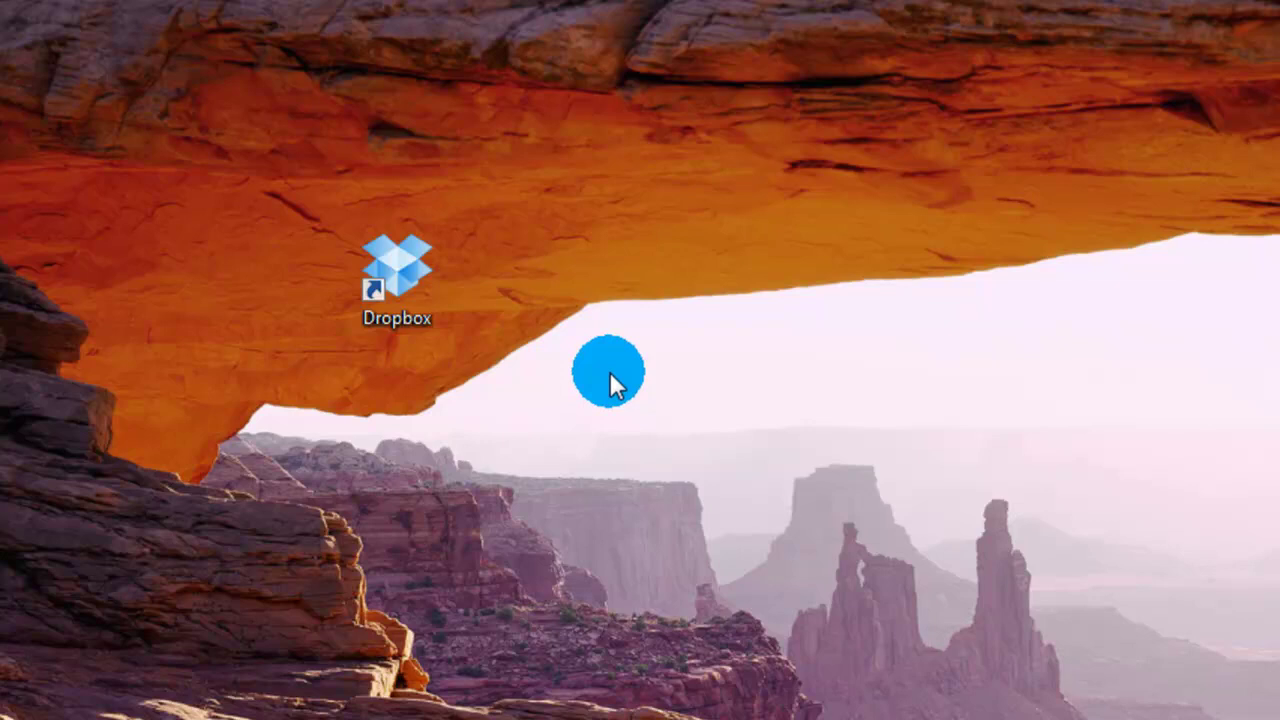
double_click(413, 287)
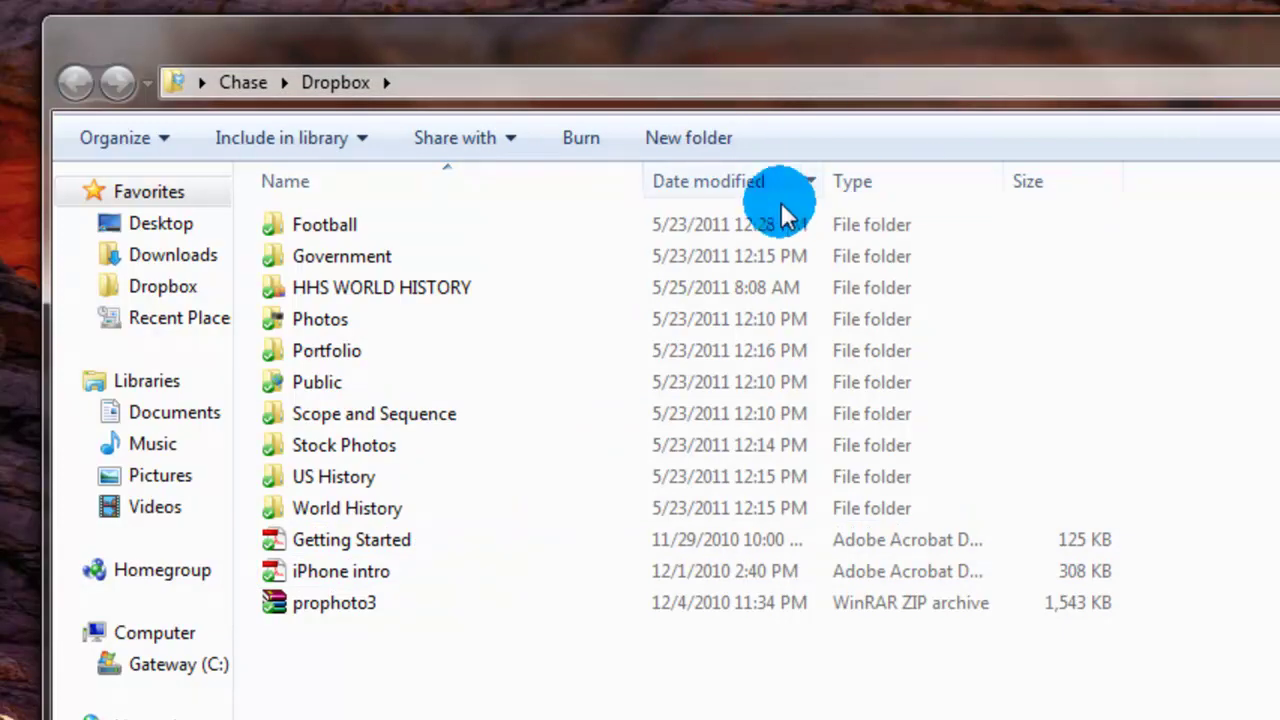
Drag the Messa Password Word document from the desktop into the open Dropbox folder window.
drag(938, 43, 937, 51)
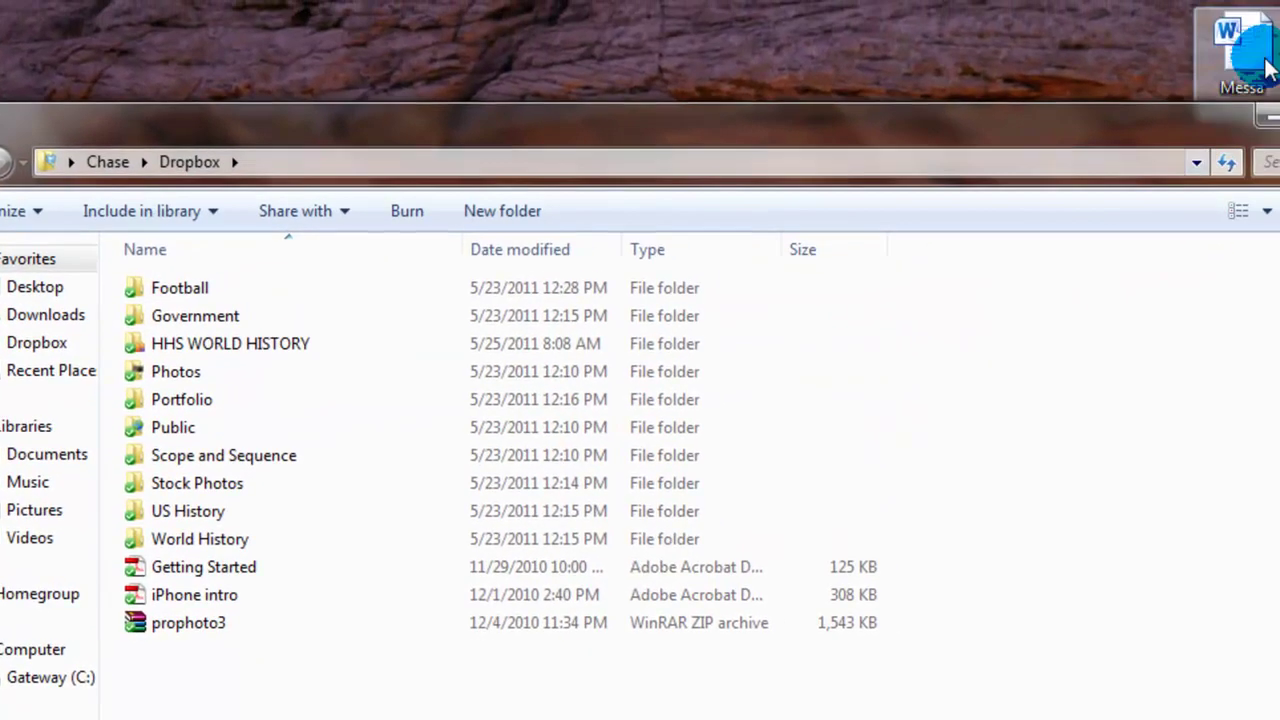
click(1186, 55)
drag(1190, 62, 408, 657)
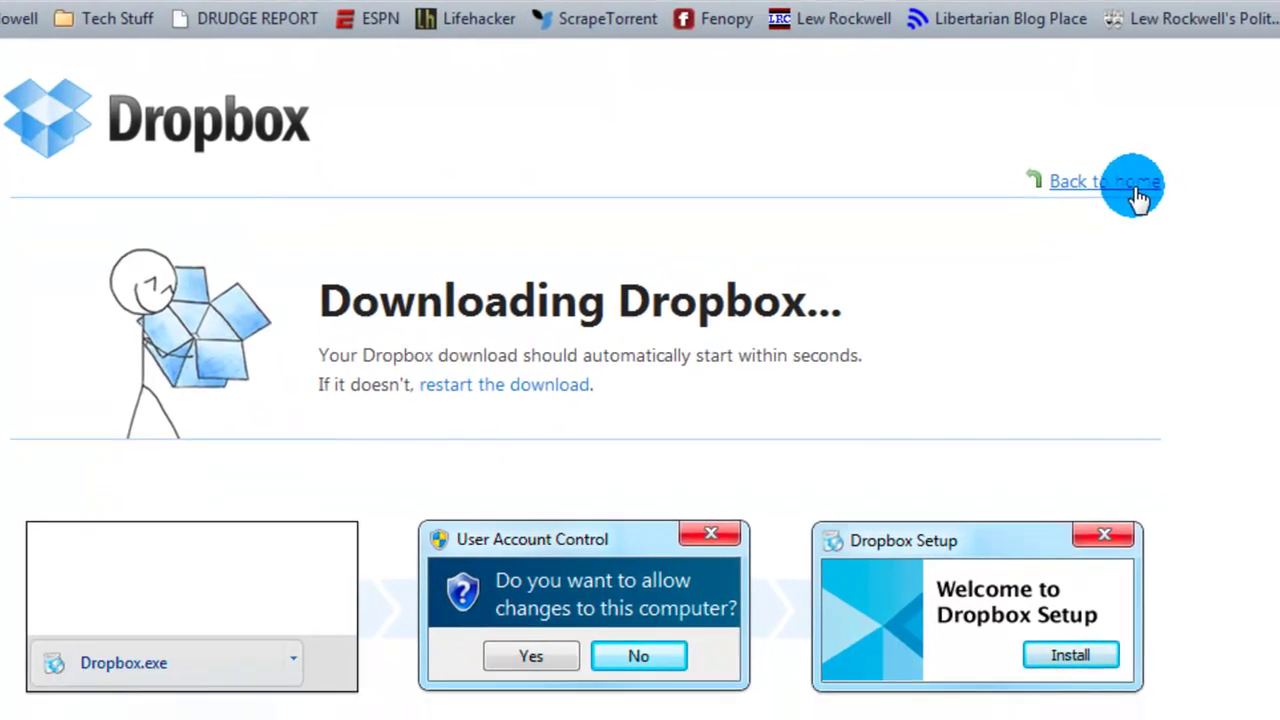
Log back in to Dropbox with the saved account e-mail and the account password.
click(1121, 279)
click(1100, 35)
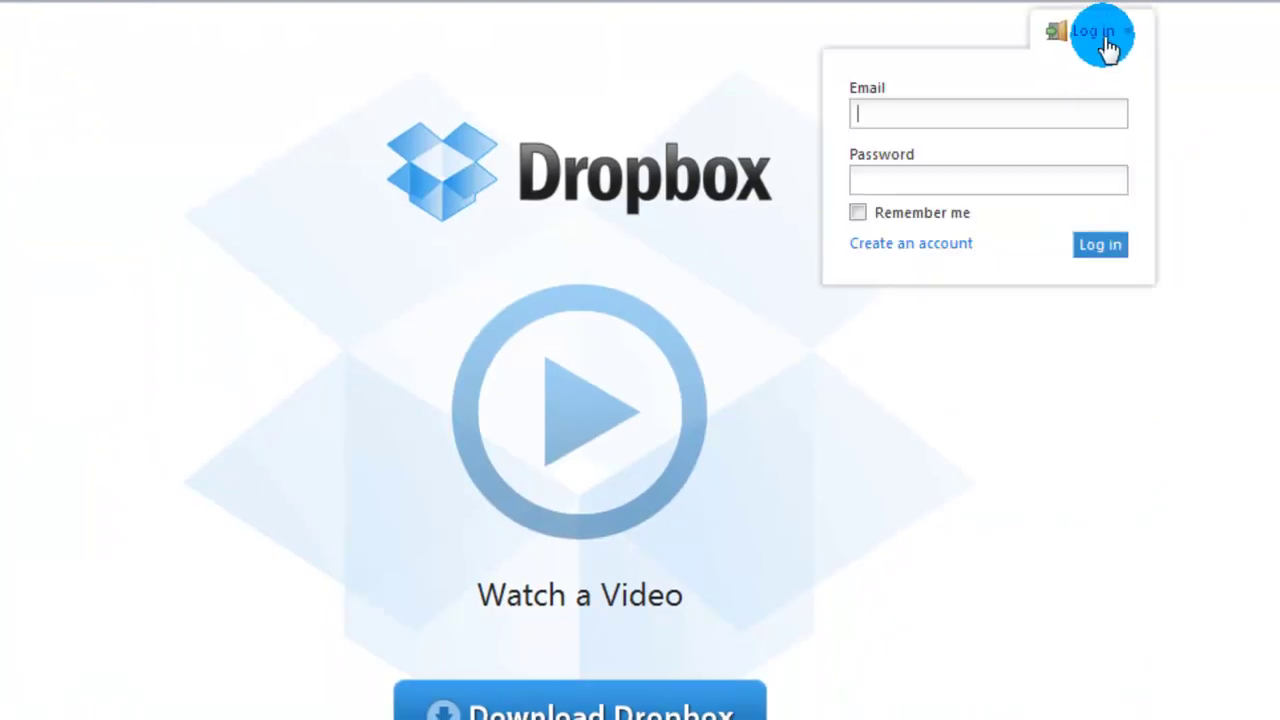
click(975, 113)
click(977, 140)
click(960, 180)
text(••••••)
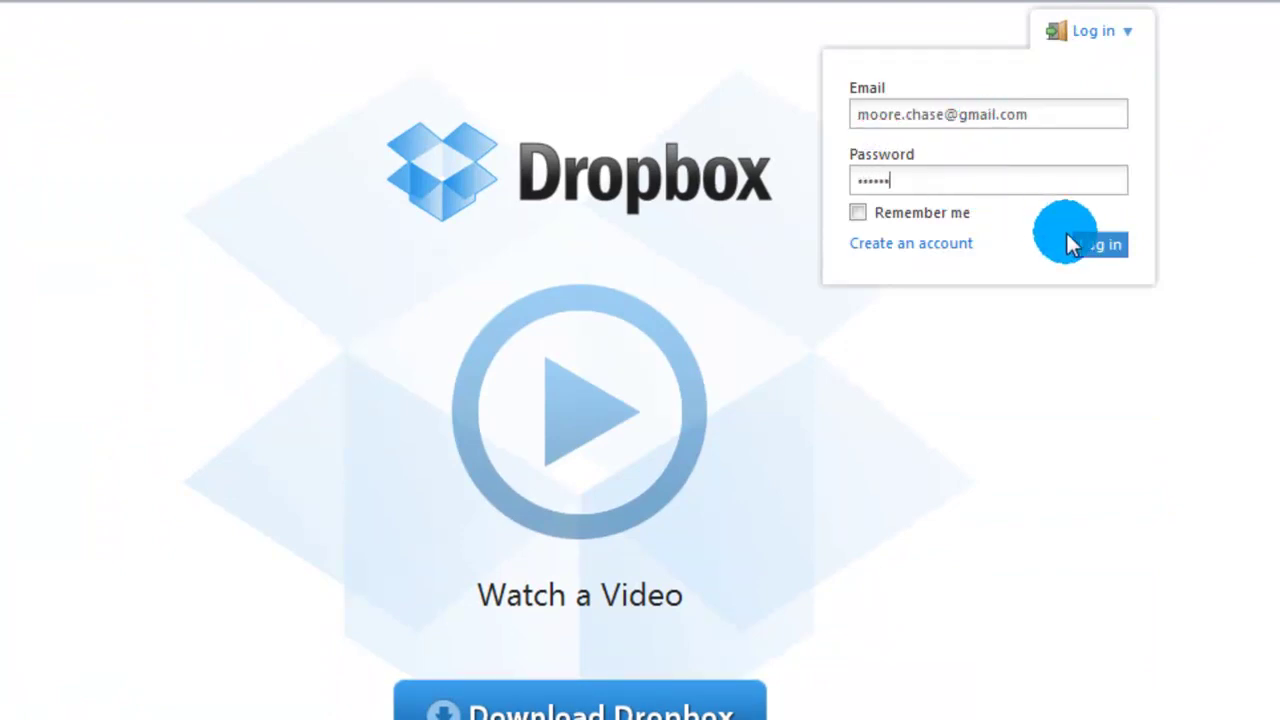
click(1104, 245)
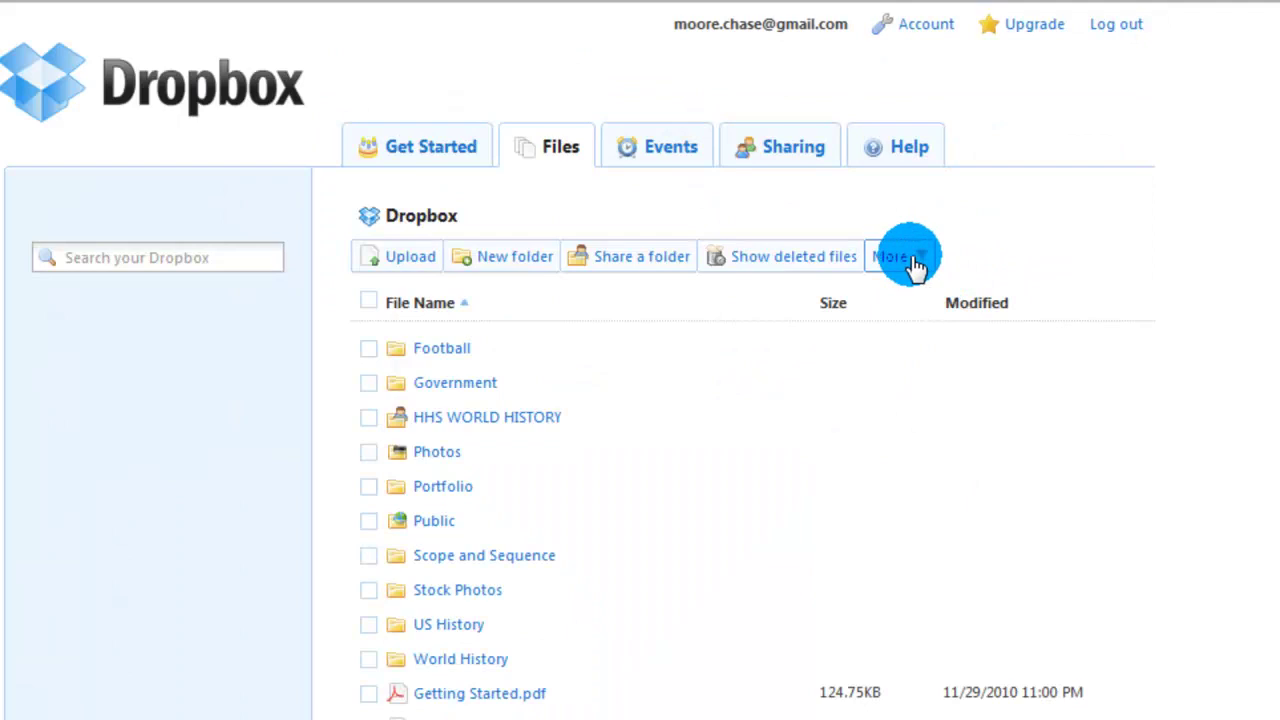
Scroll the Files list to find Messa Password.docx, 12.38KB, modified seconds ago.
scroll(908, 257, down, 1)
scroll(630, 578, down, 1)
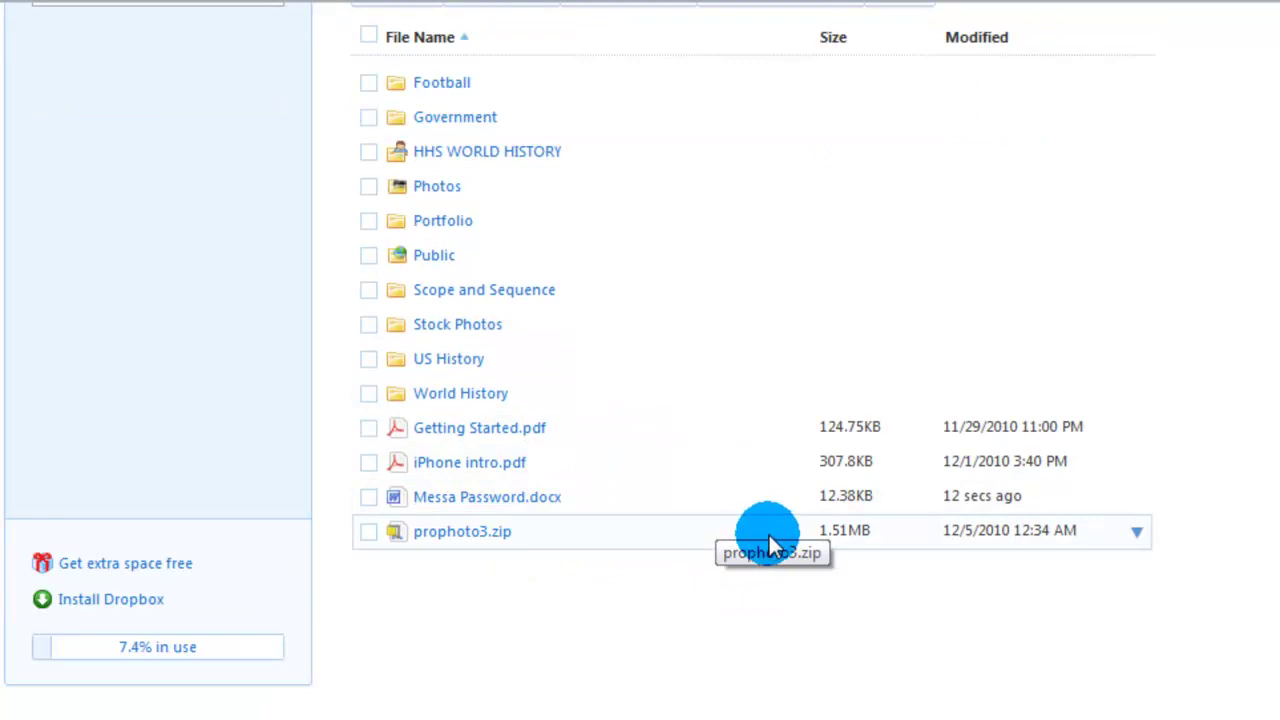
scroll(768, 532, up, 1)
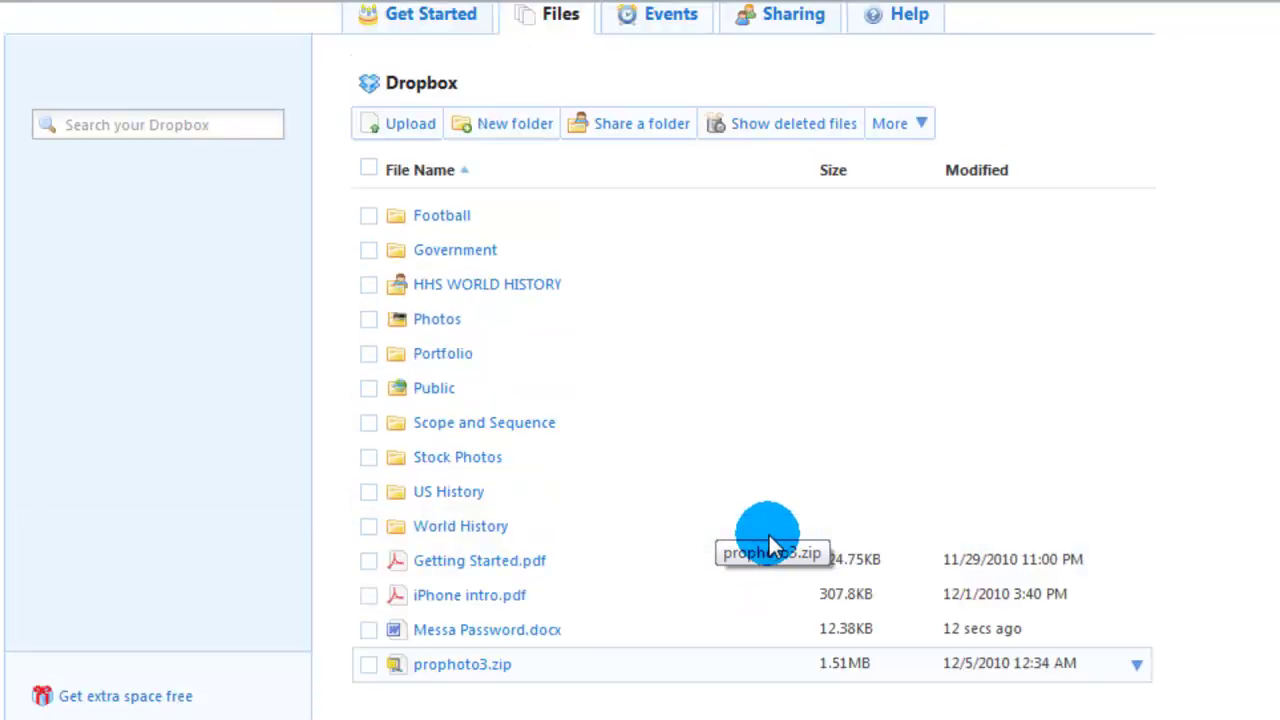
click(1000, 643)
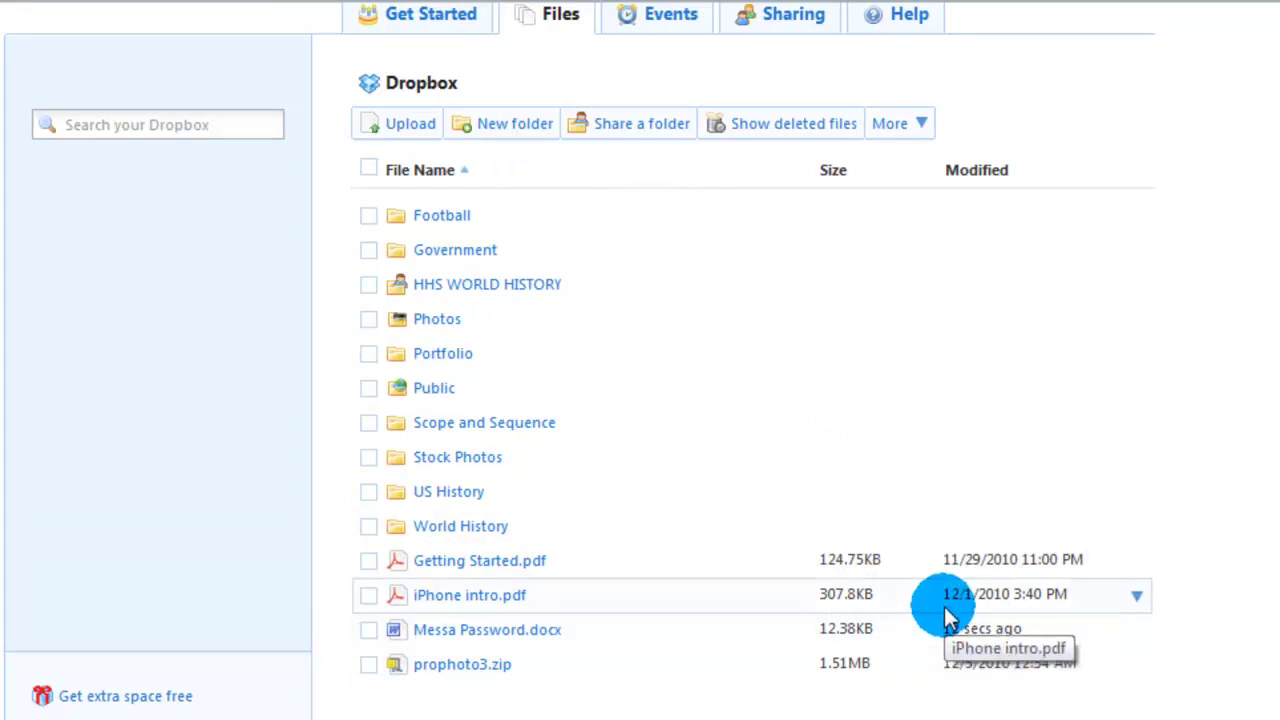
scroll(944, 605, up, 3)
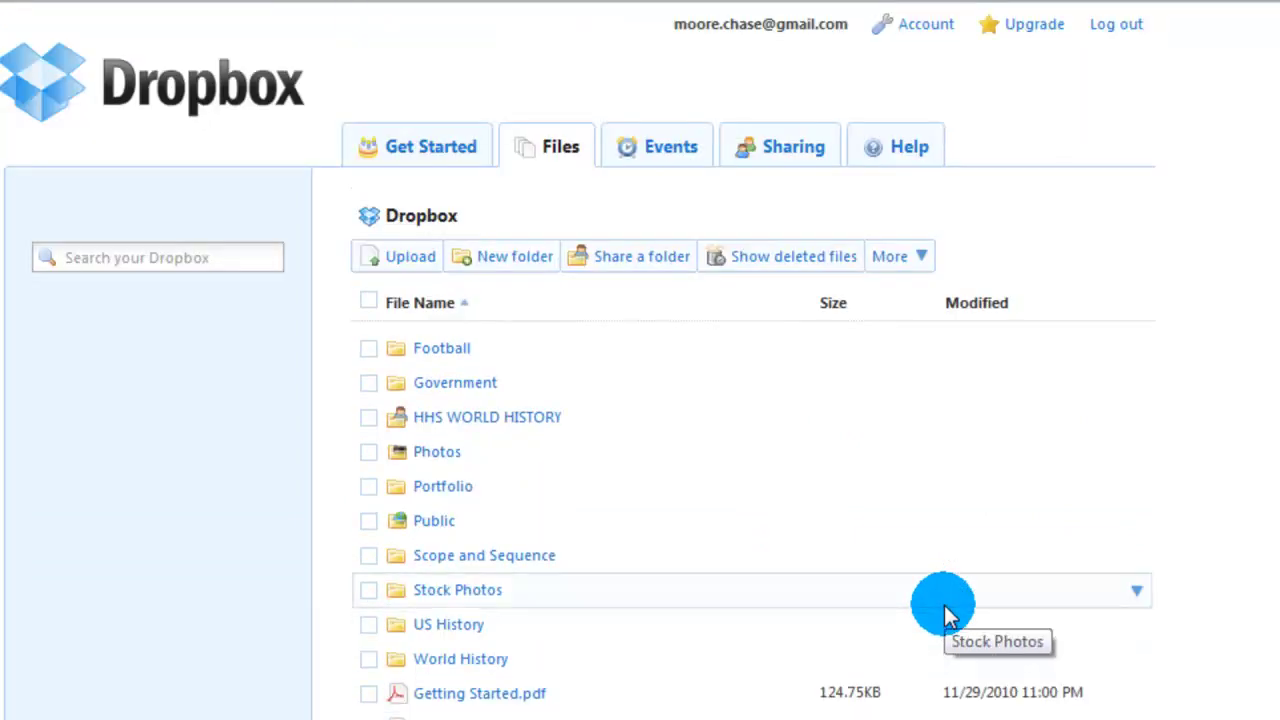